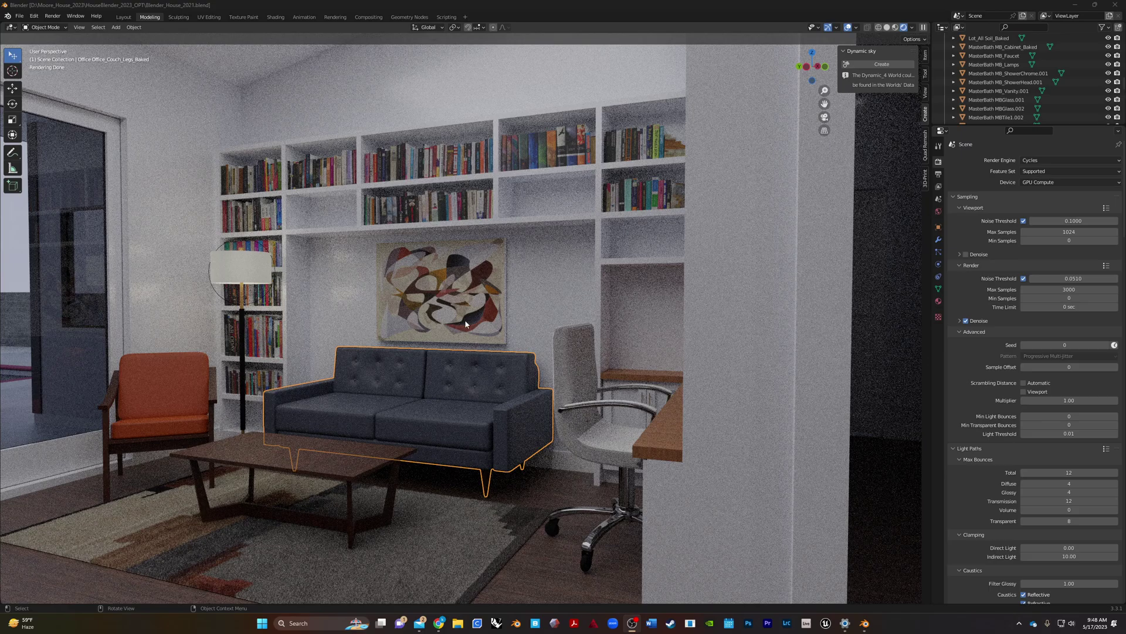
Step: Pack the external resources into the house blend file and close Blender, saving the changes
{"action": "left_click", "coordinate": [19, 16]}
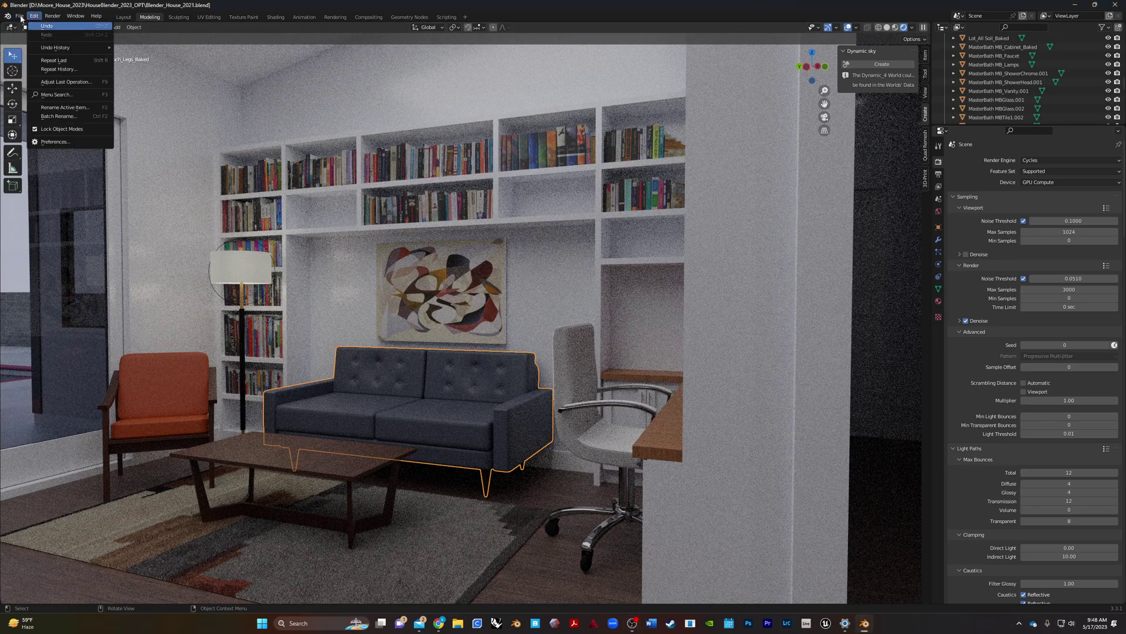
{"action": "left_click", "coordinate": [20, 17]}
{"action": "left_click", "coordinate": [20, 17]}
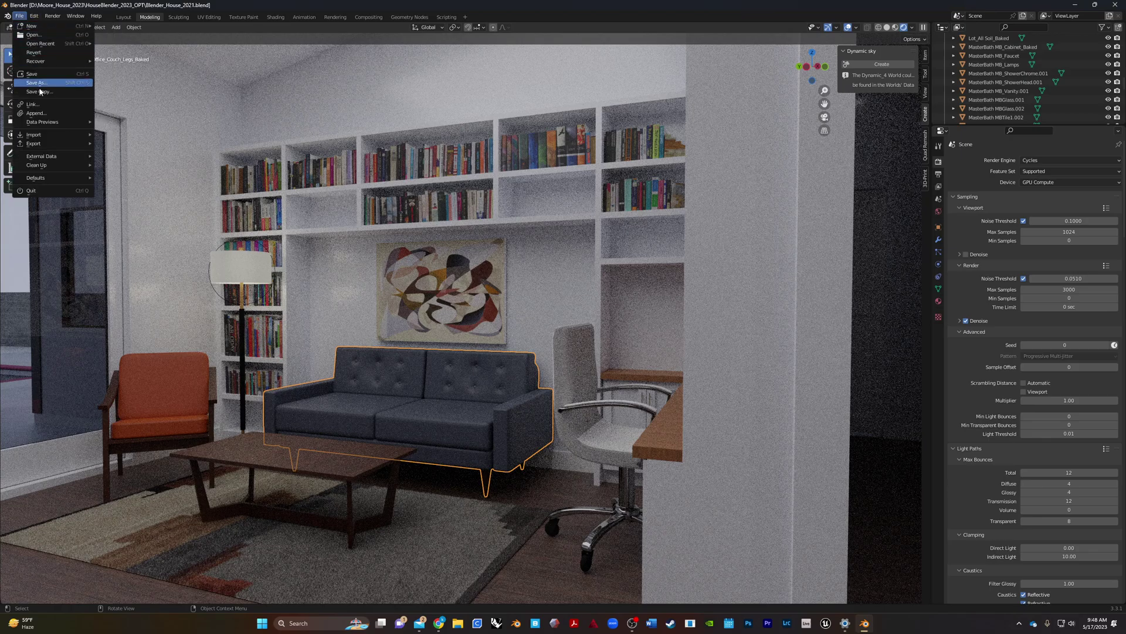
{"action": "mouse_move", "coordinate": [44, 156]}
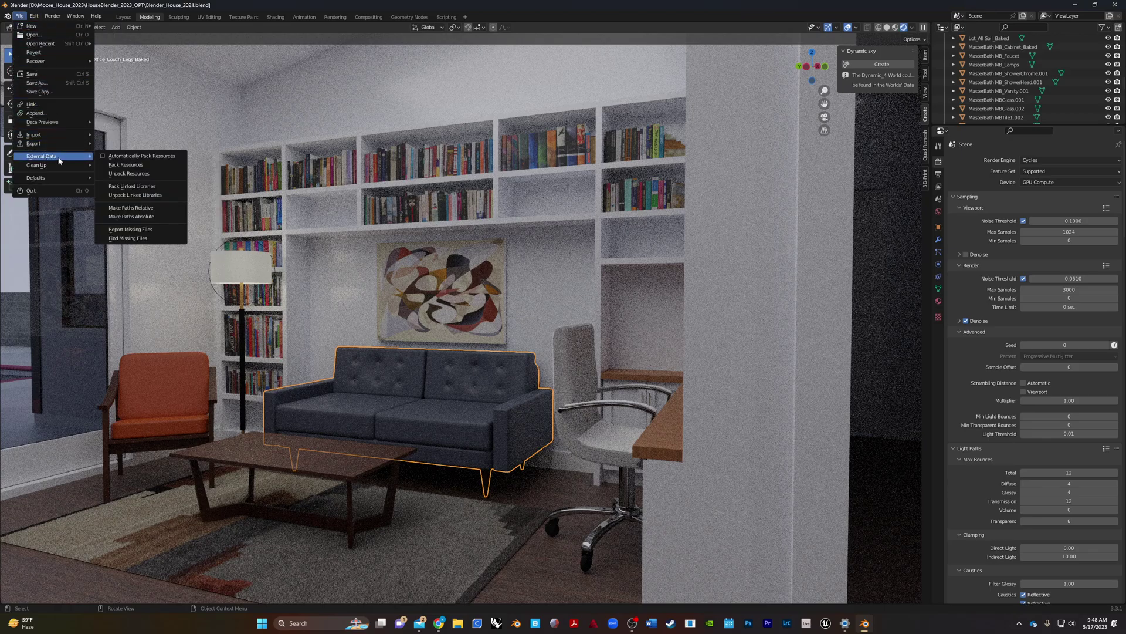
{"action": "left_click", "coordinate": [124, 166]}
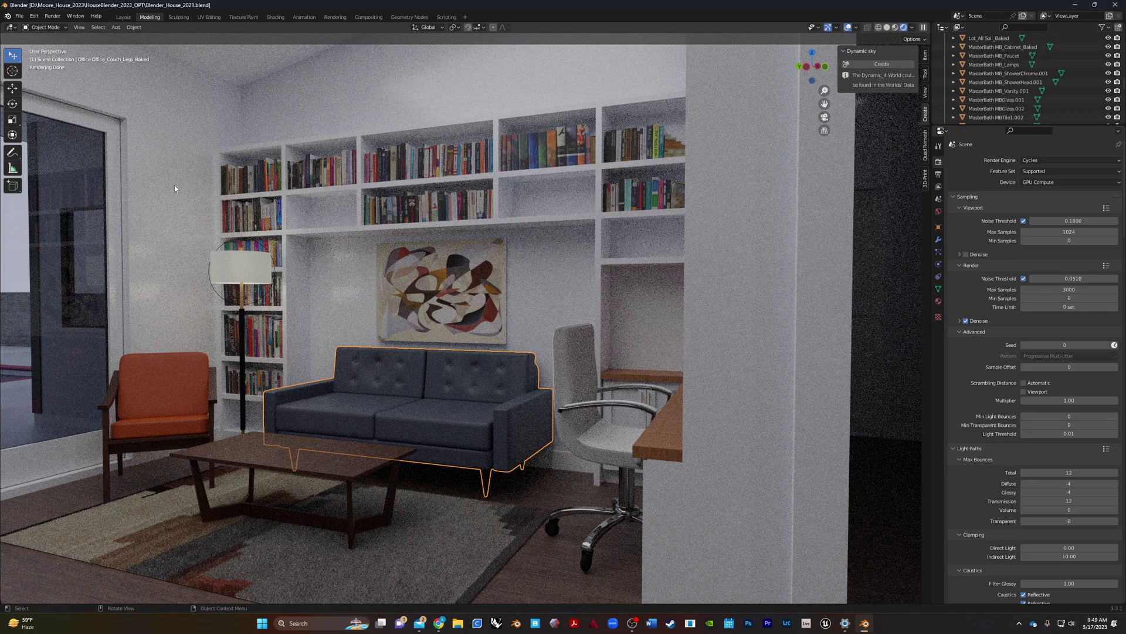
{"action": "left_click", "coordinate": [1114, 5]}
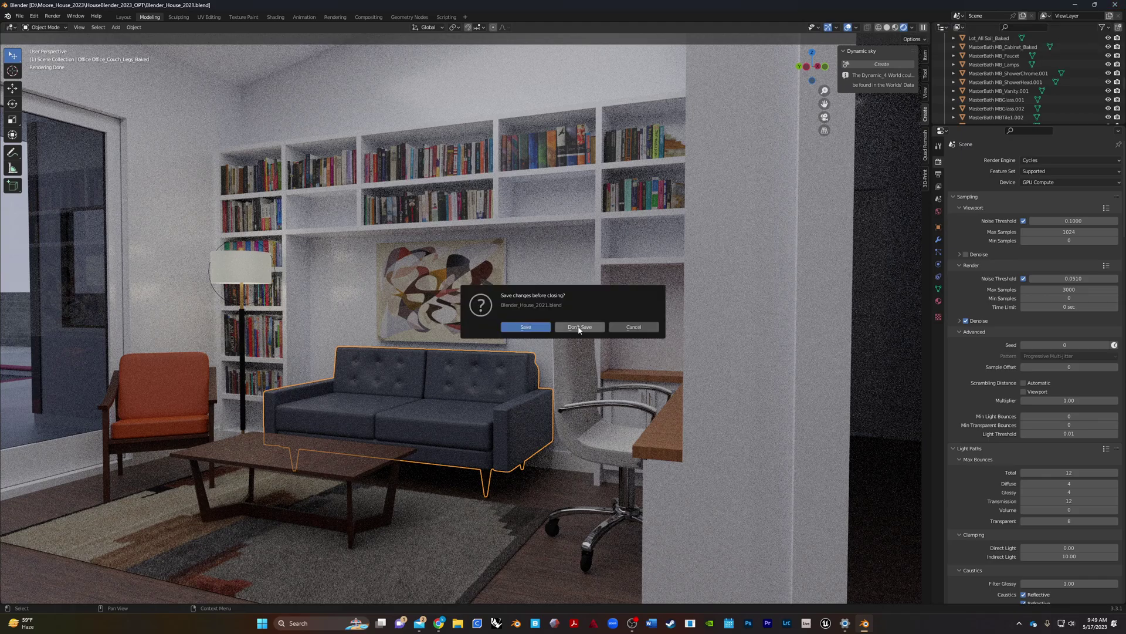
{"action": "left_click", "coordinate": [525, 327]}
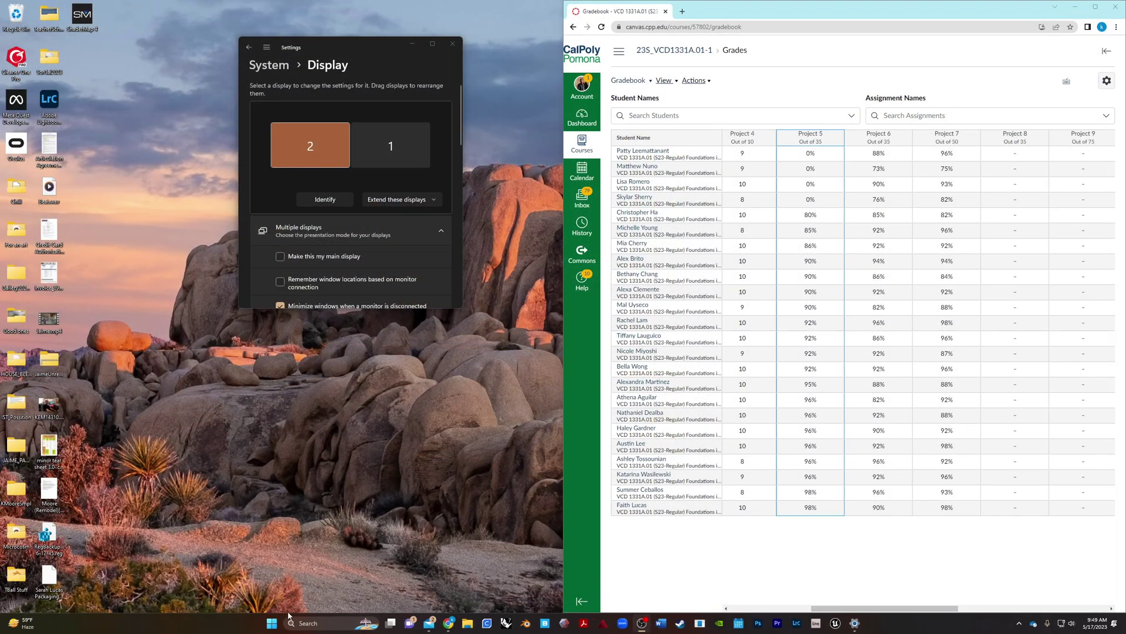
Step: Switch to File Explorer and open the Samsung_T5 (D:) drive
{"action": "left_click", "coordinate": [468, 623]}
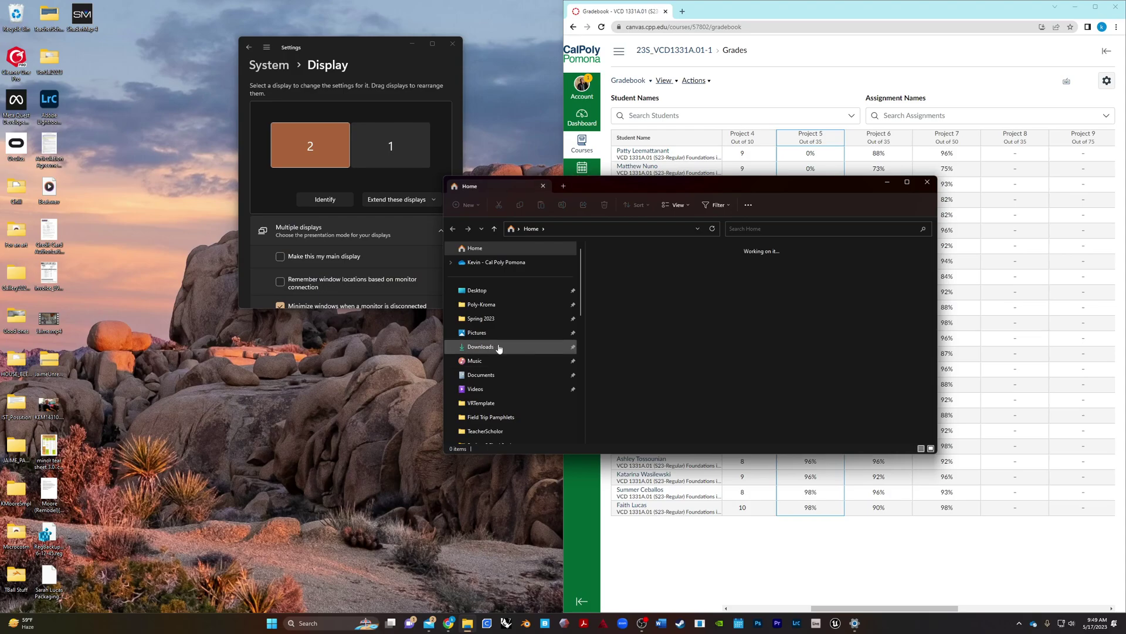
{"action": "scroll", "coordinate": [503, 352], "scroll_direction": "down", "scroll_amount": 4}
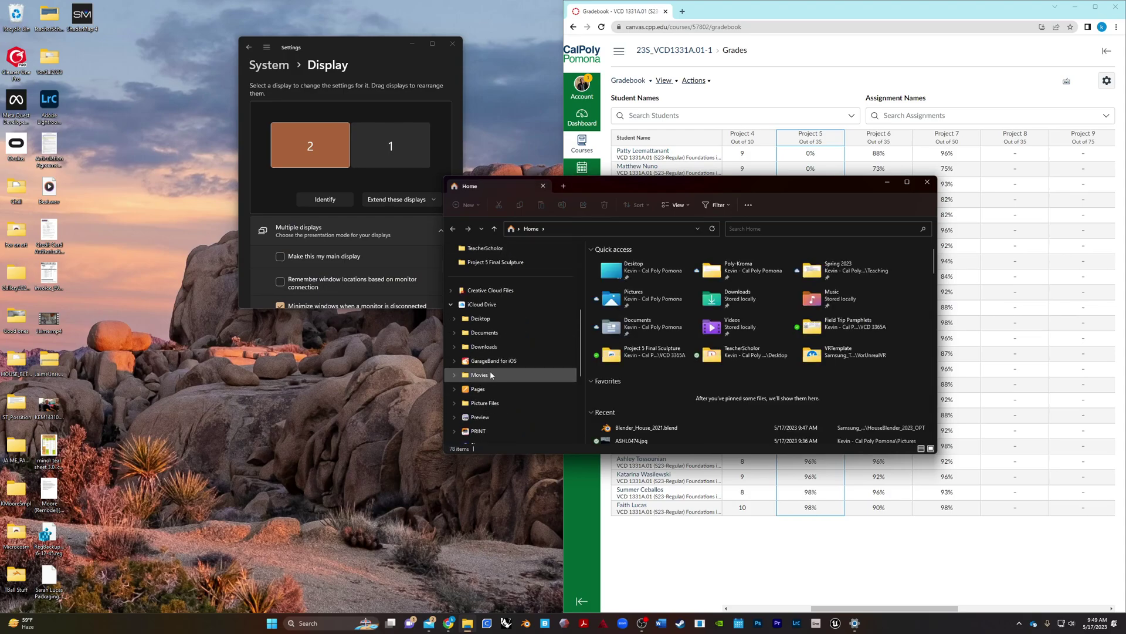
{"action": "scroll", "coordinate": [496, 332], "scroll_direction": "down", "scroll_amount": 4}
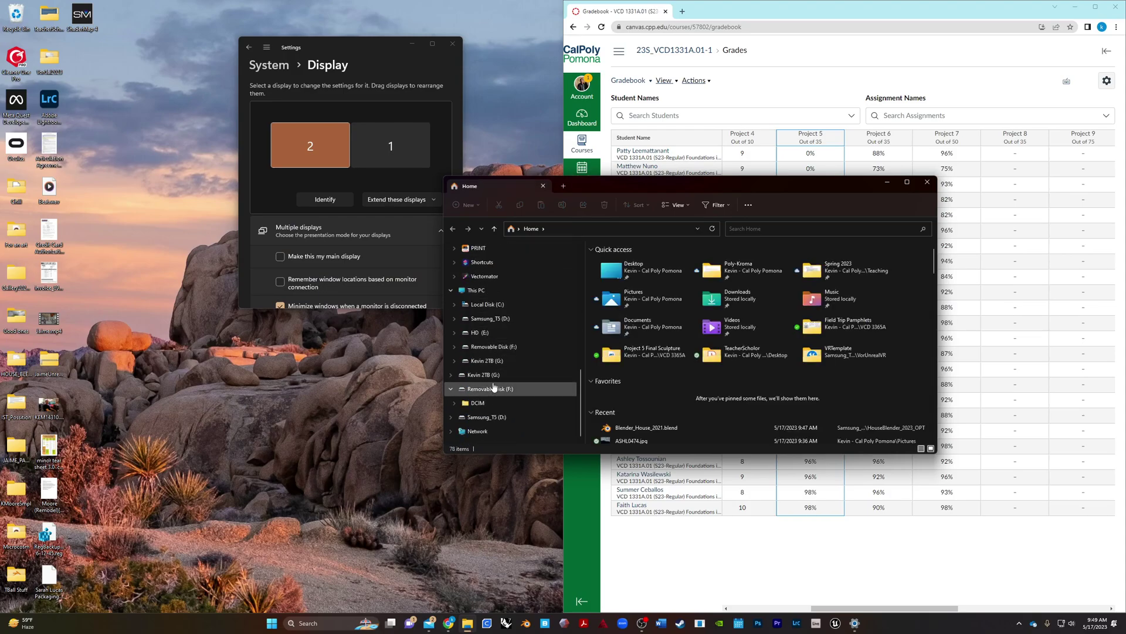
{"action": "left_click", "coordinate": [489, 333]}
{"action": "left_click", "coordinate": [490, 347]}
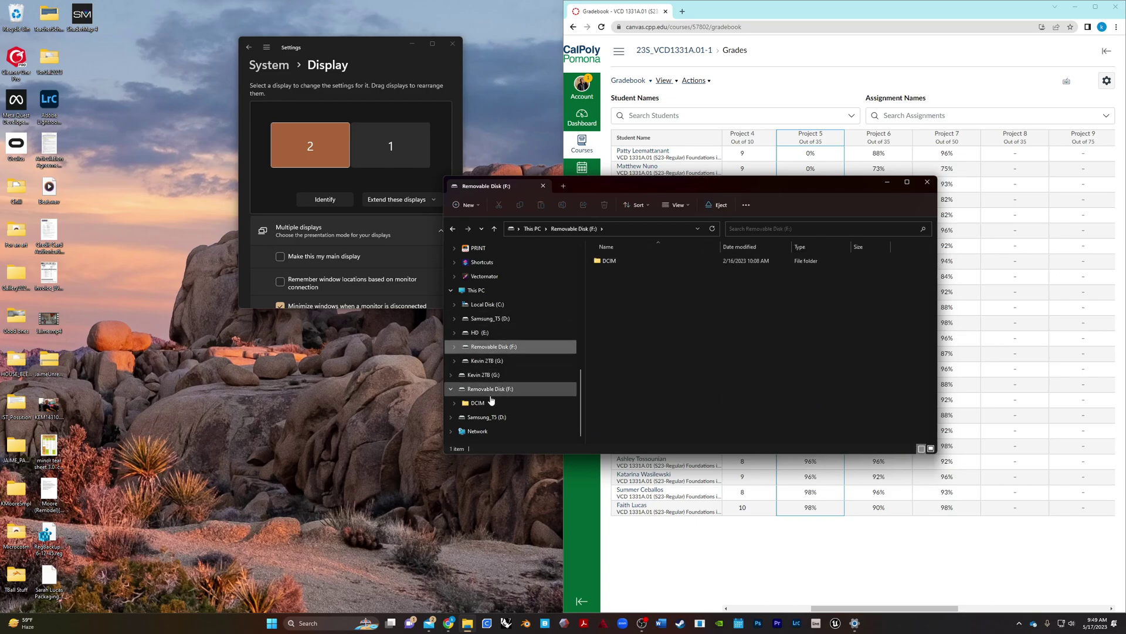
{"action": "left_click", "coordinate": [487, 418]}
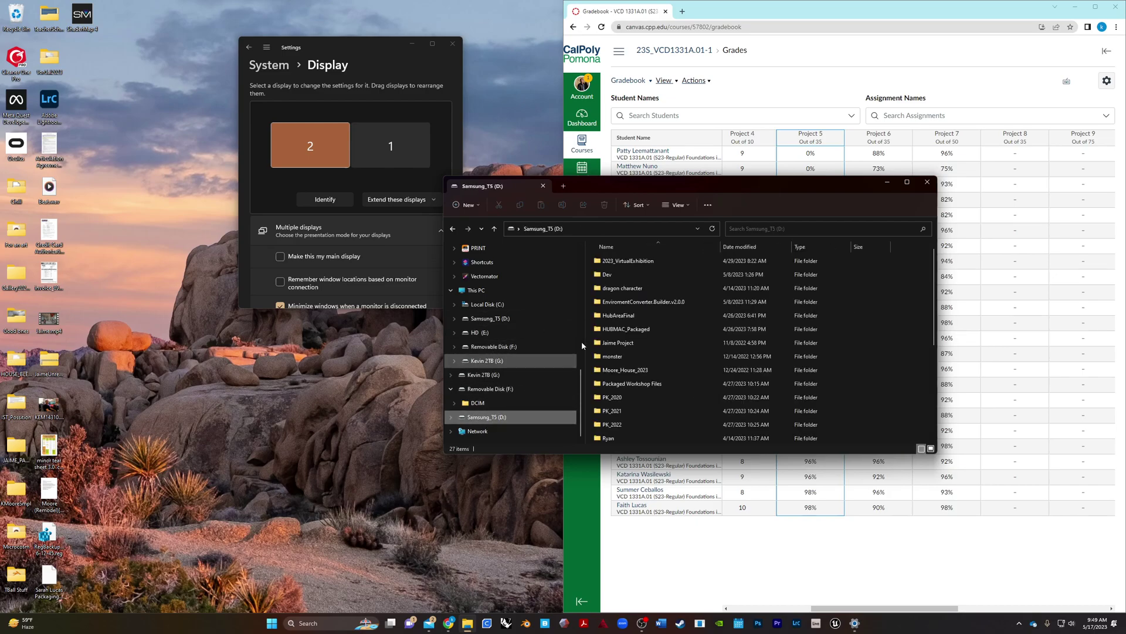
Step: Copy Blender_House_2021.blend from the HouseBlender_2023_OPT folder inside Moore_House_2023
{"action": "left_click", "coordinate": [627, 372]}
{"action": "double_click", "coordinate": [627, 371]}
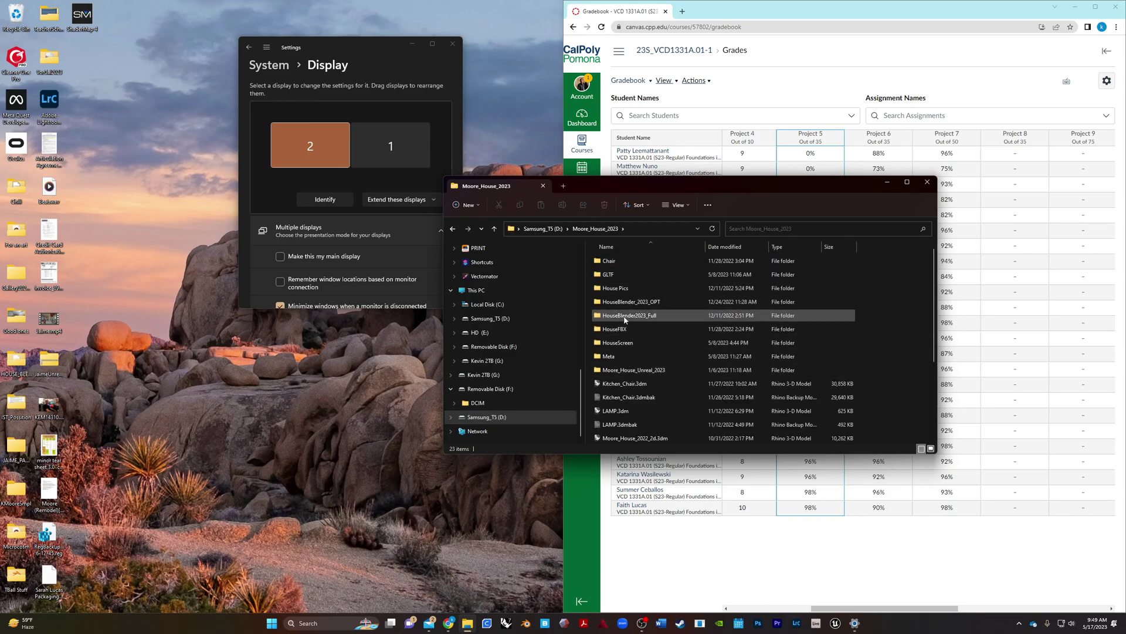
{"action": "left_click", "coordinate": [631, 303]}
{"action": "double_click", "coordinate": [631, 304]}
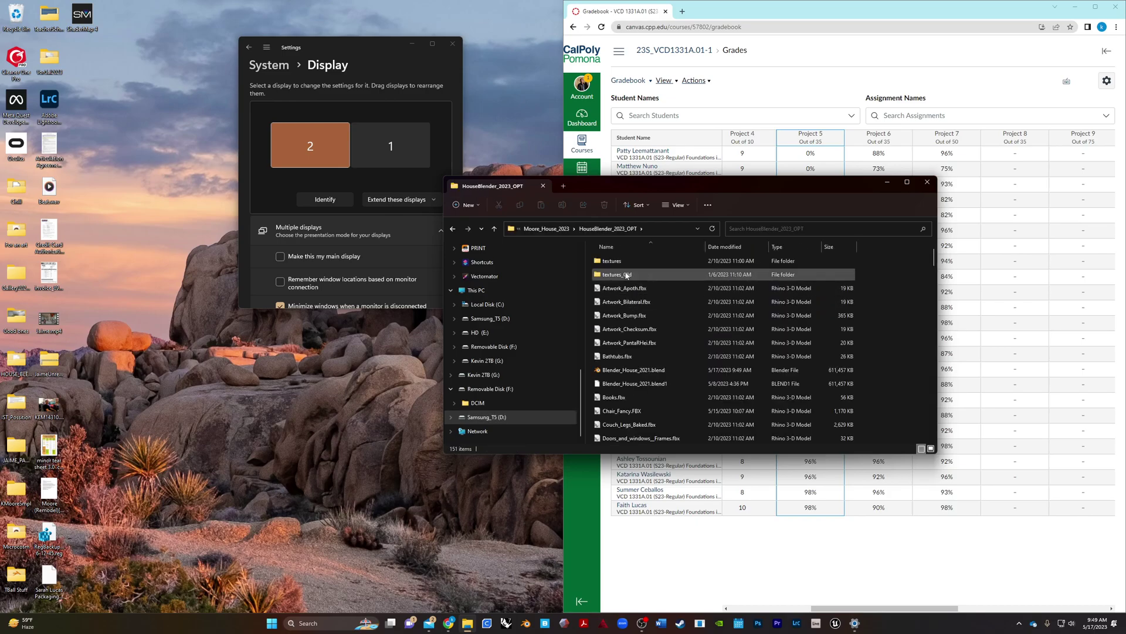
{"action": "left_click", "coordinate": [627, 370]}
{"action": "right_click", "coordinate": [628, 370]}
{"action": "key", "text": "Escape"}
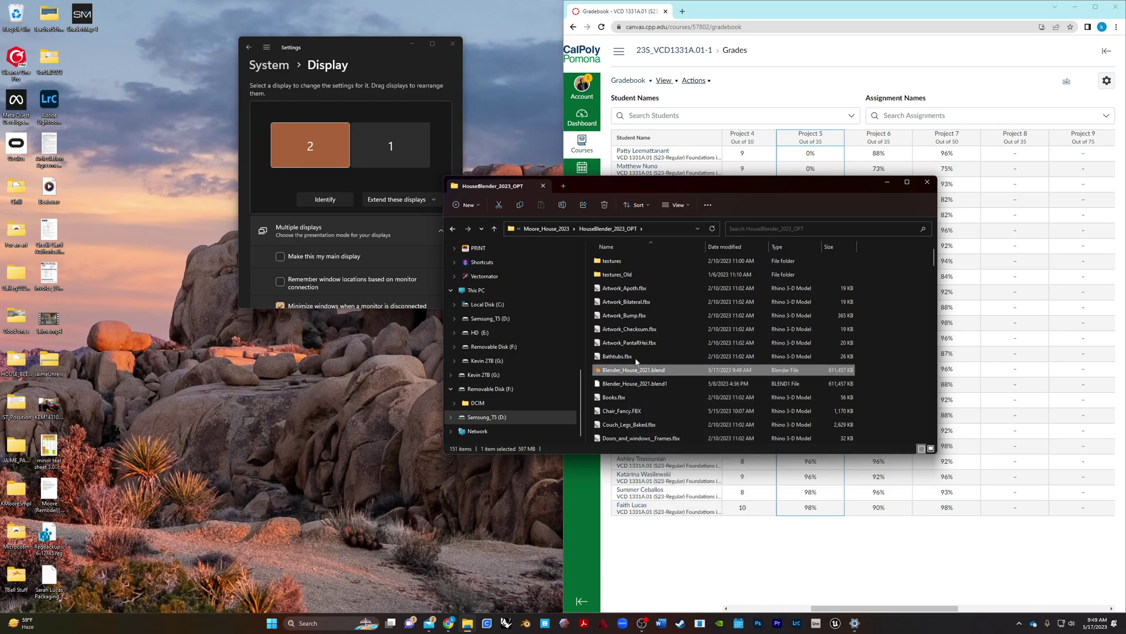
Step: Create a new folder named BlenderTest in the Moore_House_2023 folder
{"action": "left_click", "coordinate": [453, 229]}
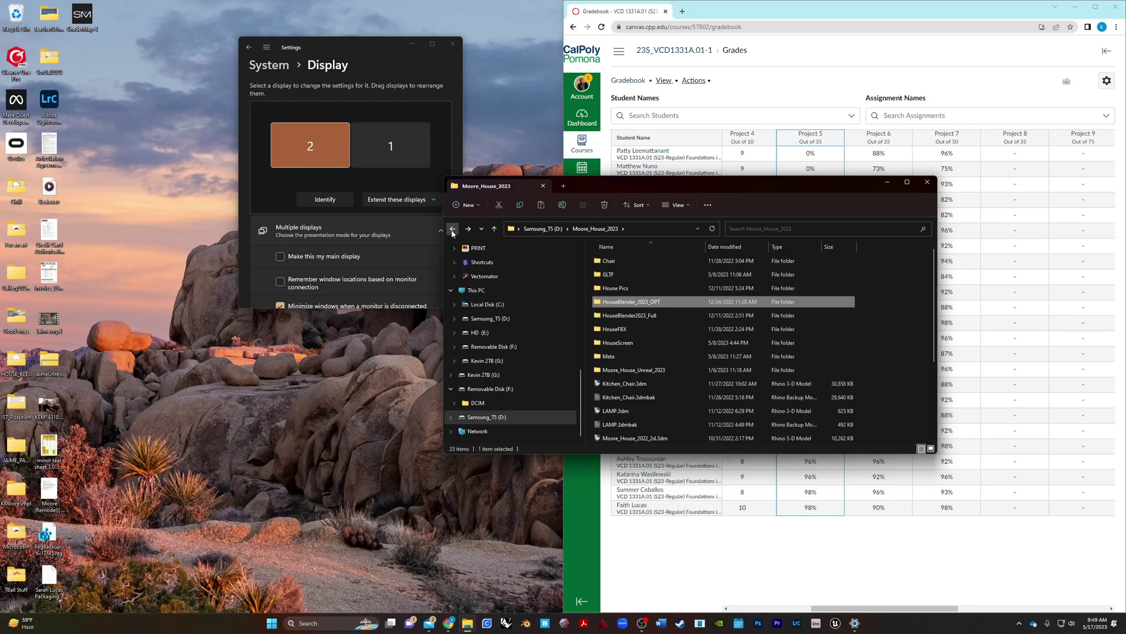
{"action": "left_click", "coordinate": [452, 230]}
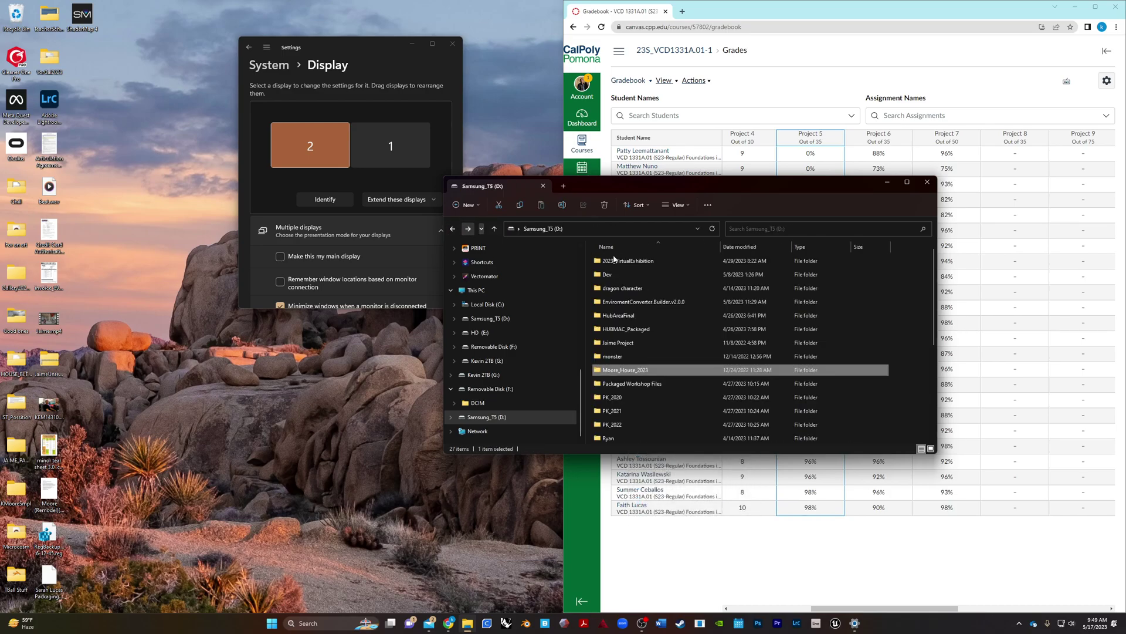
{"action": "double_click", "coordinate": [639, 371]}
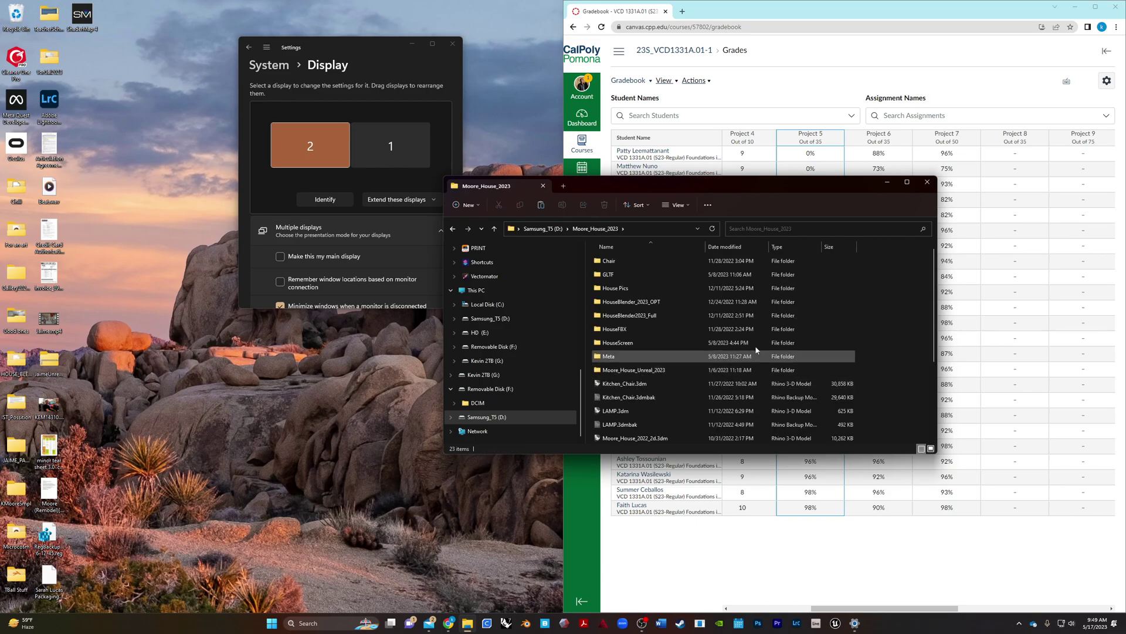
{"action": "right_click", "coordinate": [906, 325]}
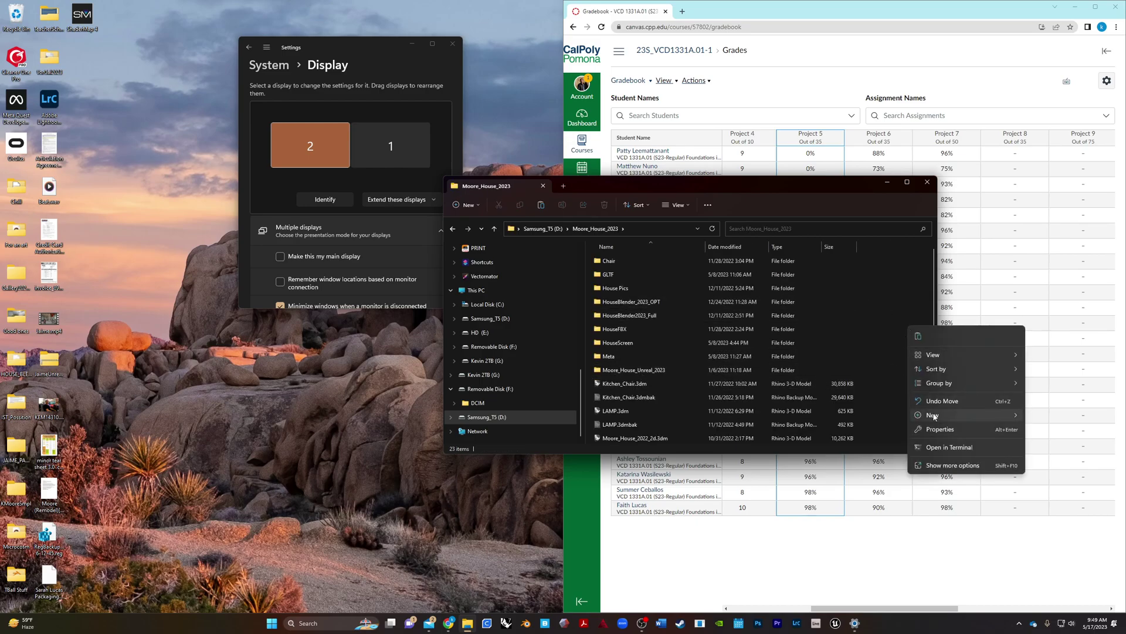
{"action": "mouse_move", "coordinate": [932, 415]}
{"action": "left_click", "coordinate": [864, 415]}
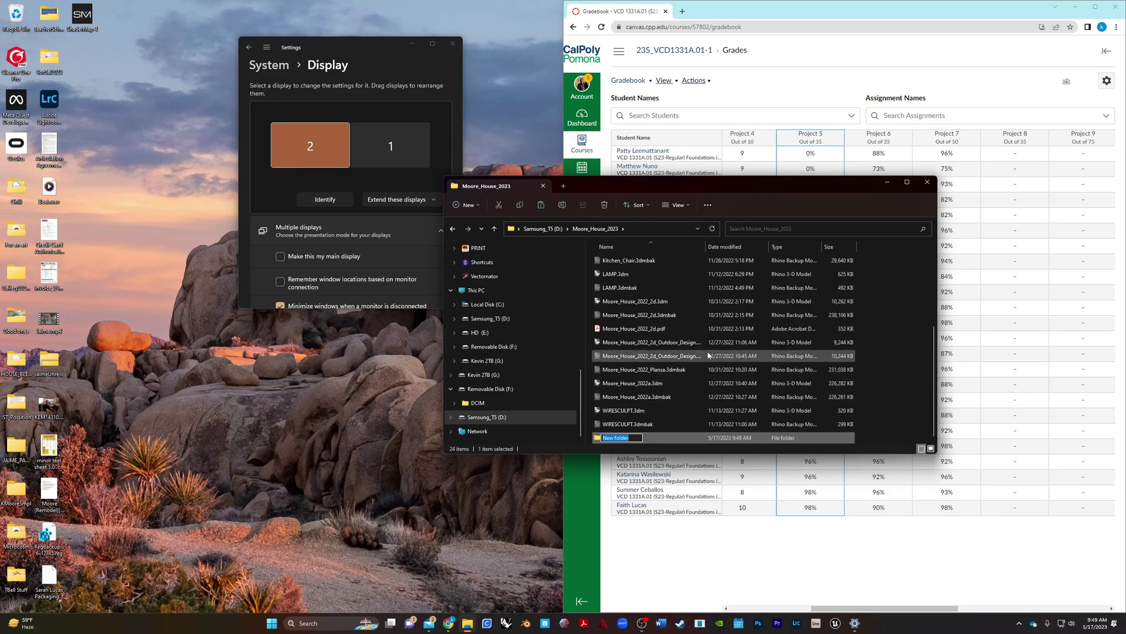
{"action": "type", "text": "Blender1"}
{"action": "key", "text": "Return"}
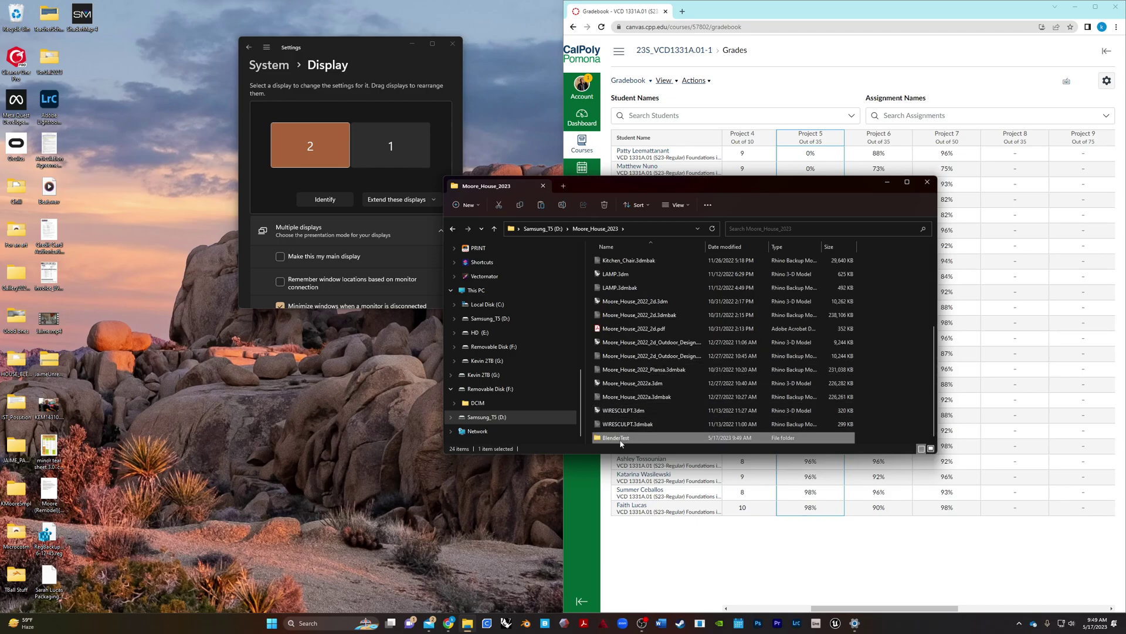
Step: Paste the copied blend file into the BlenderTest folder
{"action": "double_click", "coordinate": [621, 438]}
{"action": "right_click", "coordinate": [623, 380]}
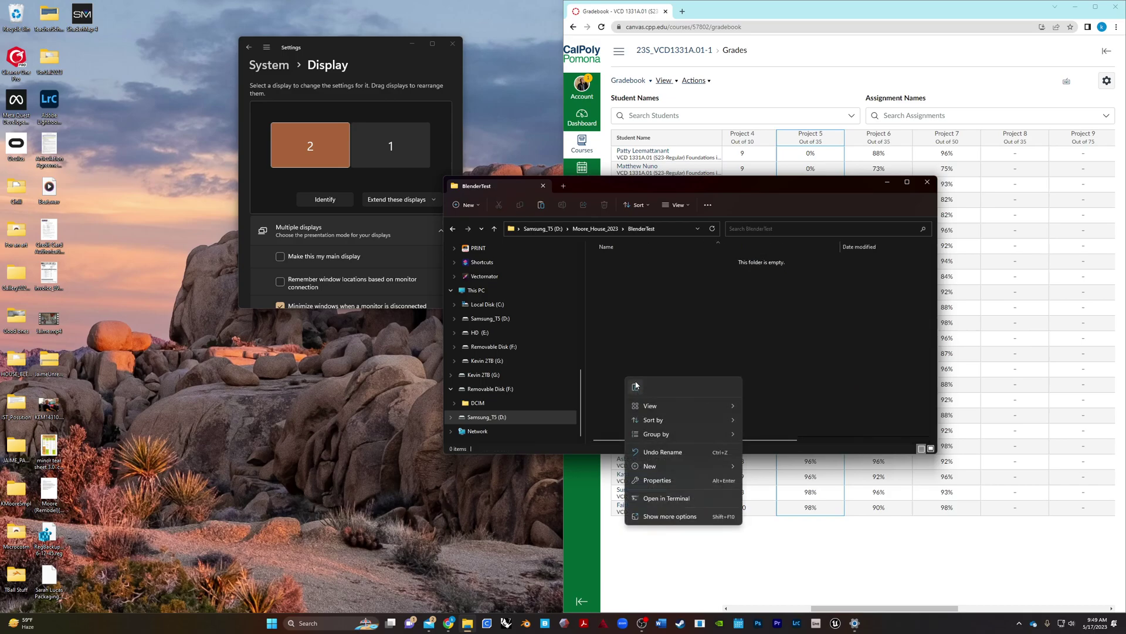
{"action": "left_click", "coordinate": [636, 385]}
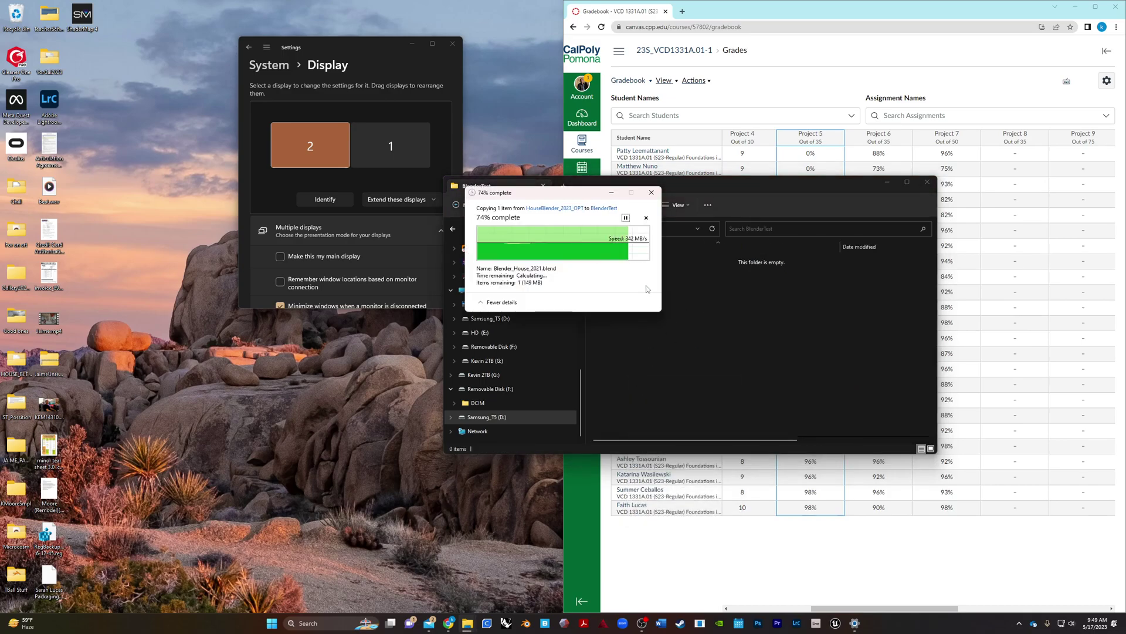
{"action": "left_click", "coordinate": [616, 337]}
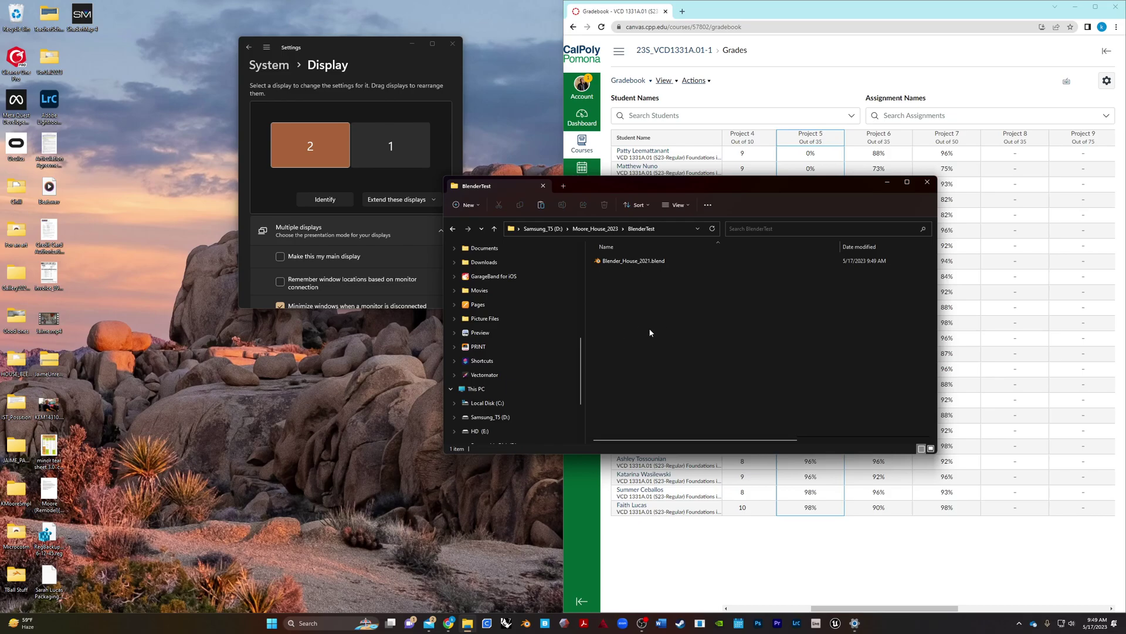
Step: Open the BlenderTest copy of Blender_House_2021.blend in Blender and check the office's textures in Material Preview shading
{"action": "double_click", "coordinate": [630, 262]}
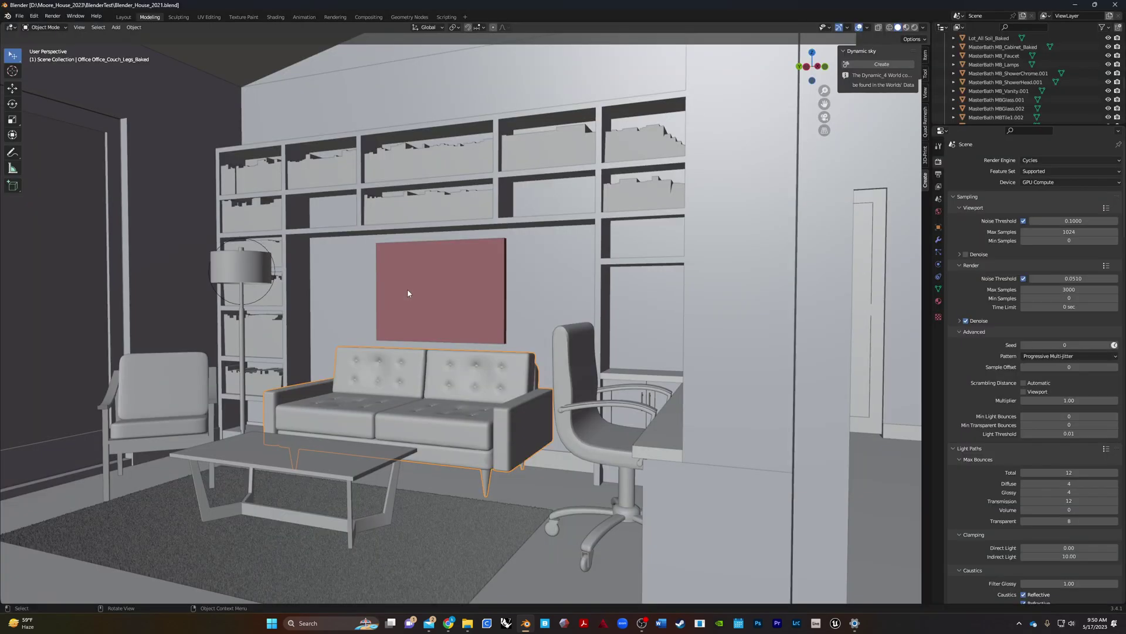
{"action": "left_click", "coordinate": [906, 27]}
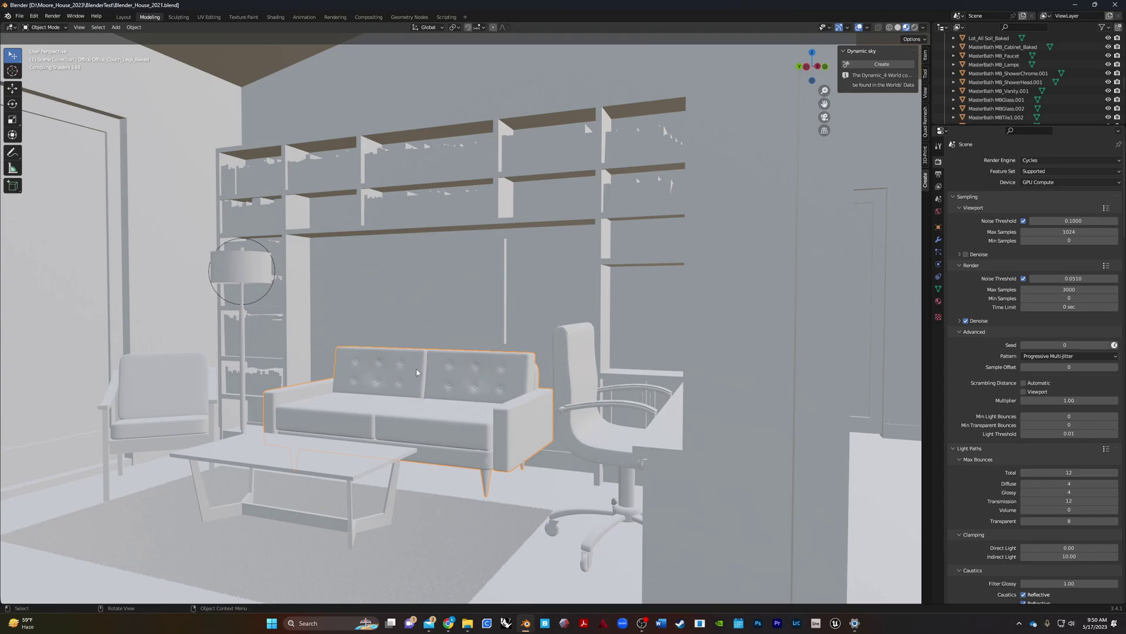
{"action": "middle_click_drag", "start_coordinate": [383, 393], "coordinate": [95, 522]}
{"action": "middle_click_drag", "start_coordinate": [263, 488], "coordinate": [306, 486]}
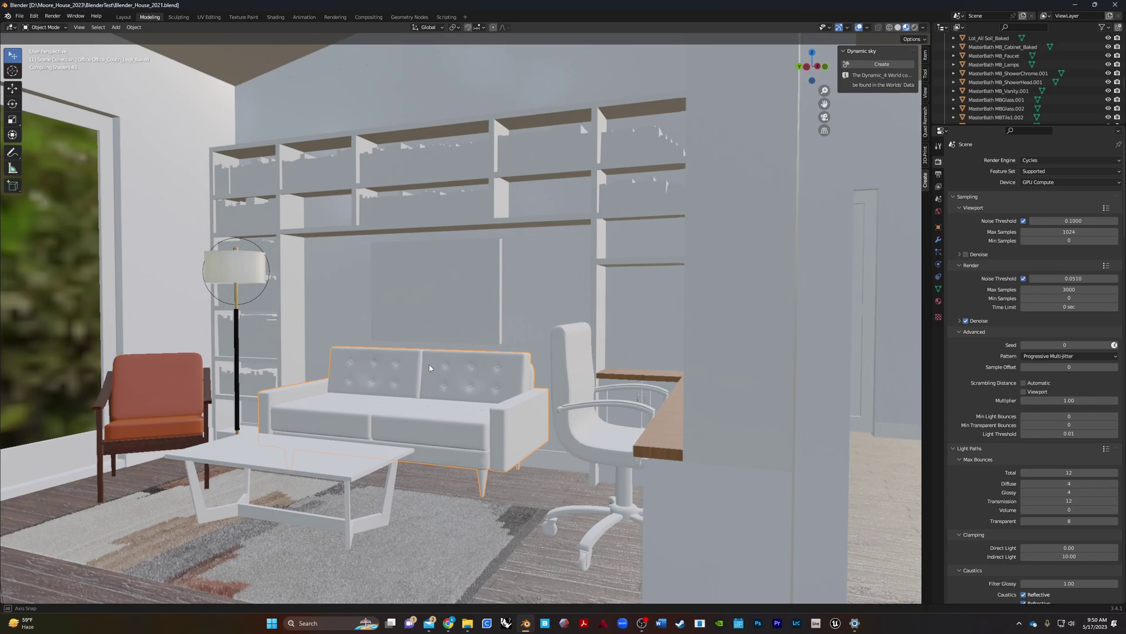
{"action": "mouse_move", "coordinate": [410, 423]}
{"action": "middle_mouse_down"}
{"action": "mouse_move", "coordinate": [628, 416]}
{"action": "mouse_move", "coordinate": [482, 424]}
{"action": "mouse_move", "coordinate": [427, 310]}
{"action": "middle_mouse_up"}
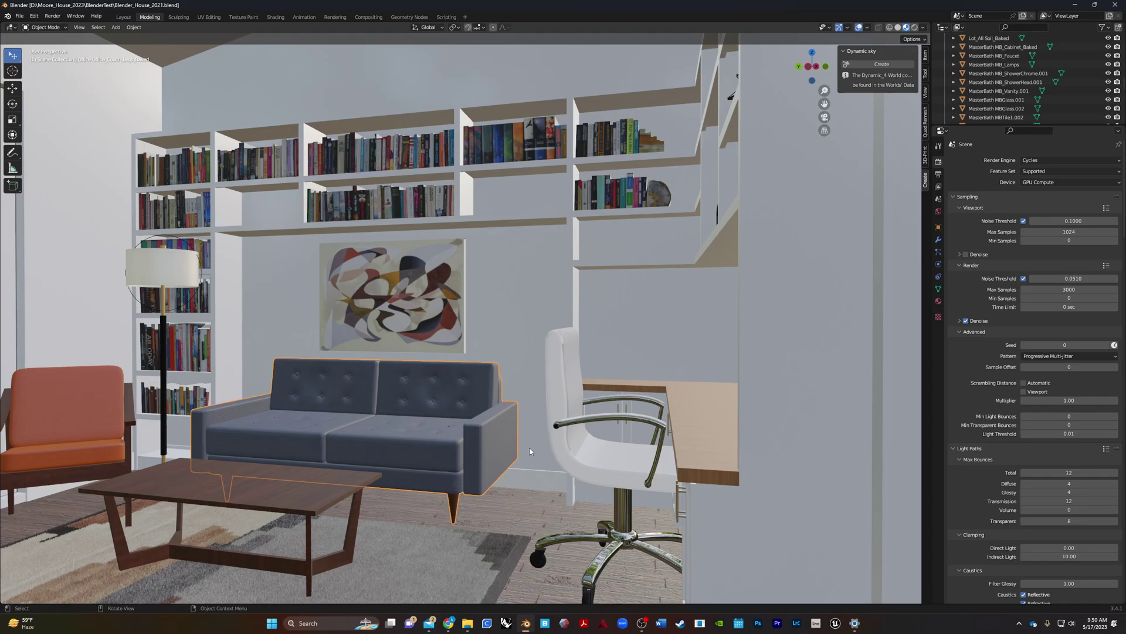
{"action": "scroll", "coordinate": [526, 428], "scroll_direction": "down", "scroll_amount": 2}
{"action": "middle_click_drag", "start_coordinate": [526, 428], "coordinate": [349, 321]}
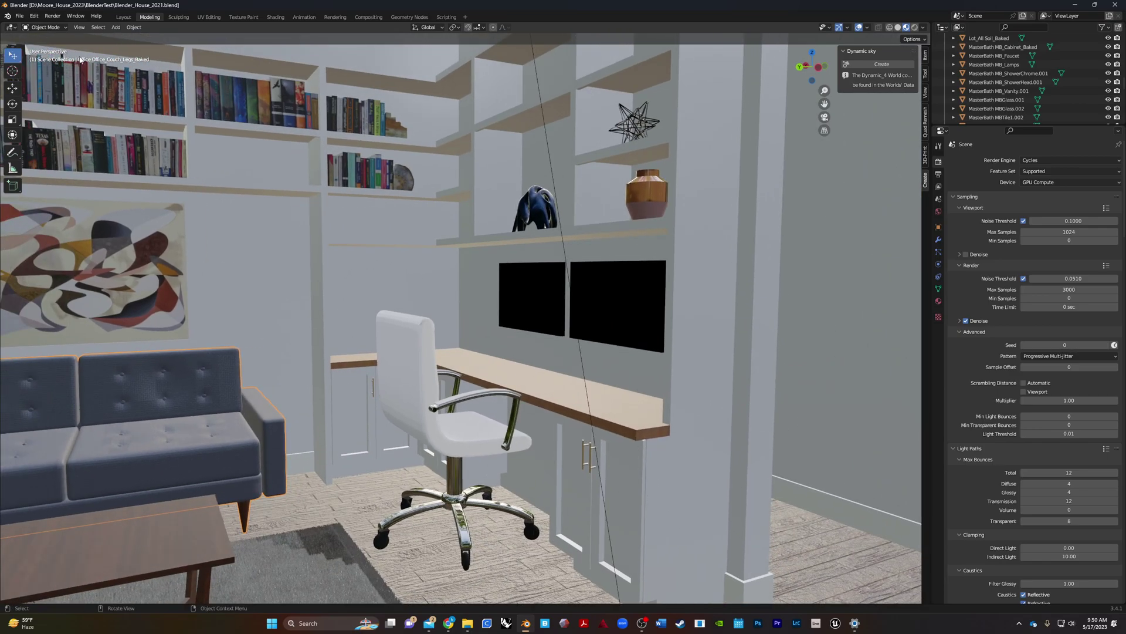
Step: Unpack the packed resources with the option to use files in the current directory, creating them when necessary
{"action": "left_click", "coordinate": [20, 16]}
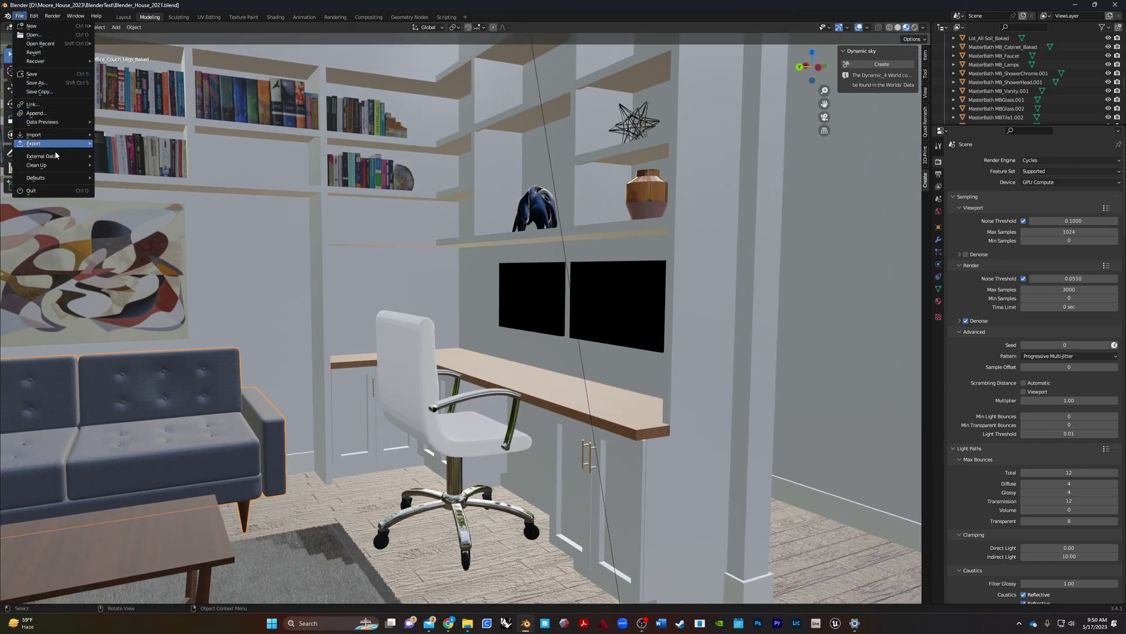
{"action": "mouse_move", "coordinate": [64, 156]}
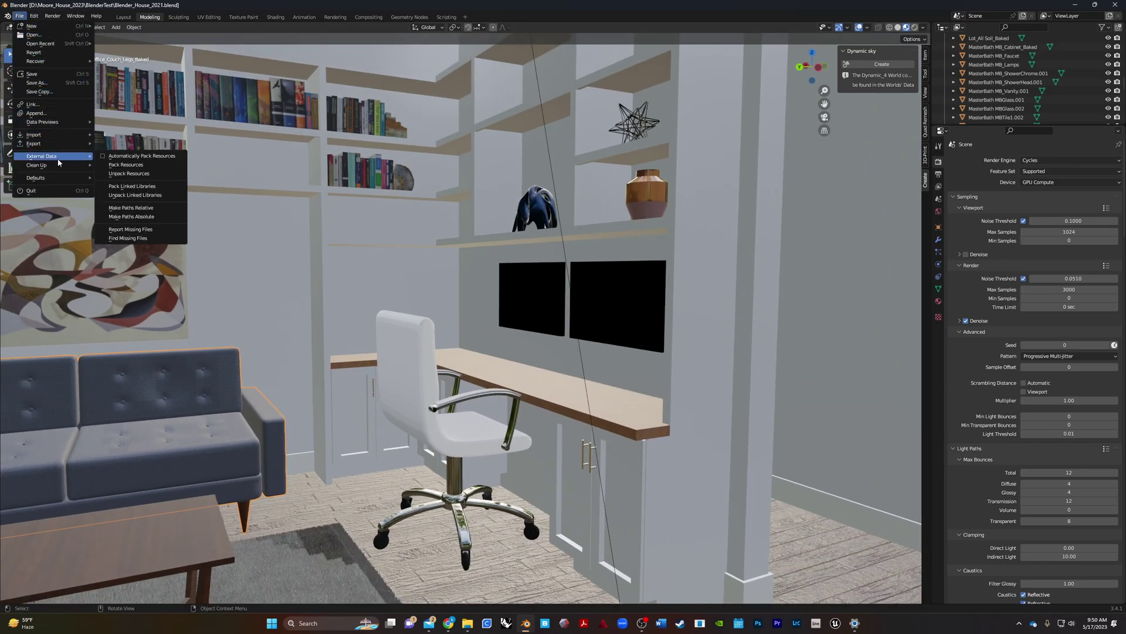
{"action": "left_click", "coordinate": [133, 174]}
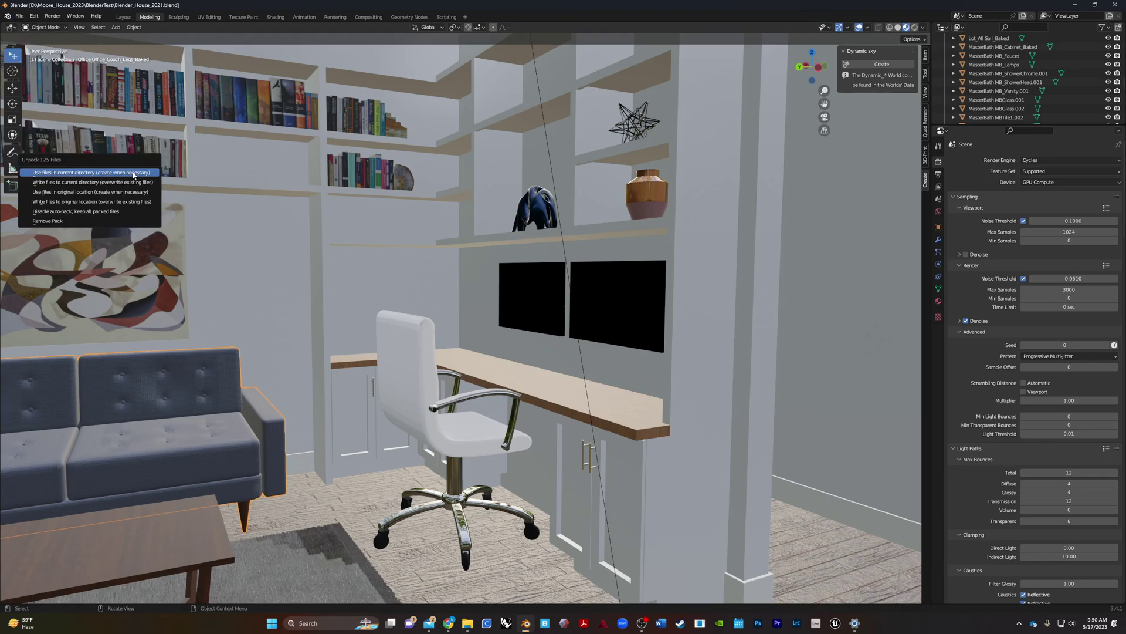
{"action": "left_click", "coordinate": [81, 173]}
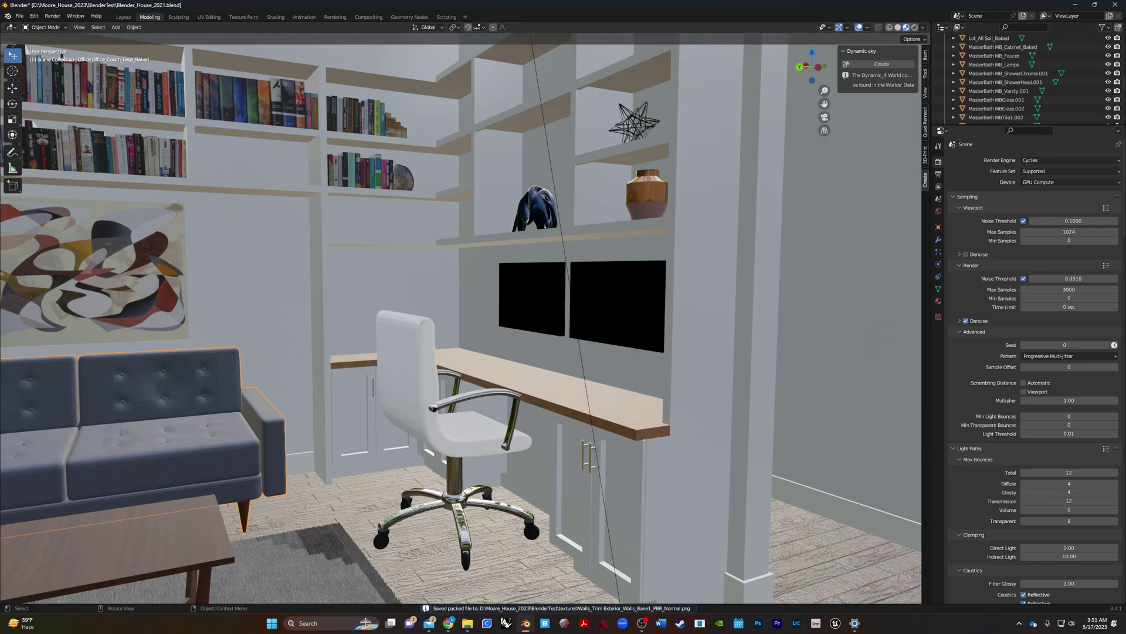
Step: Switch to File Explorer and examine the unpacked images in the BlenderTest textures folder
{"action": "left_click", "coordinate": [468, 623]}
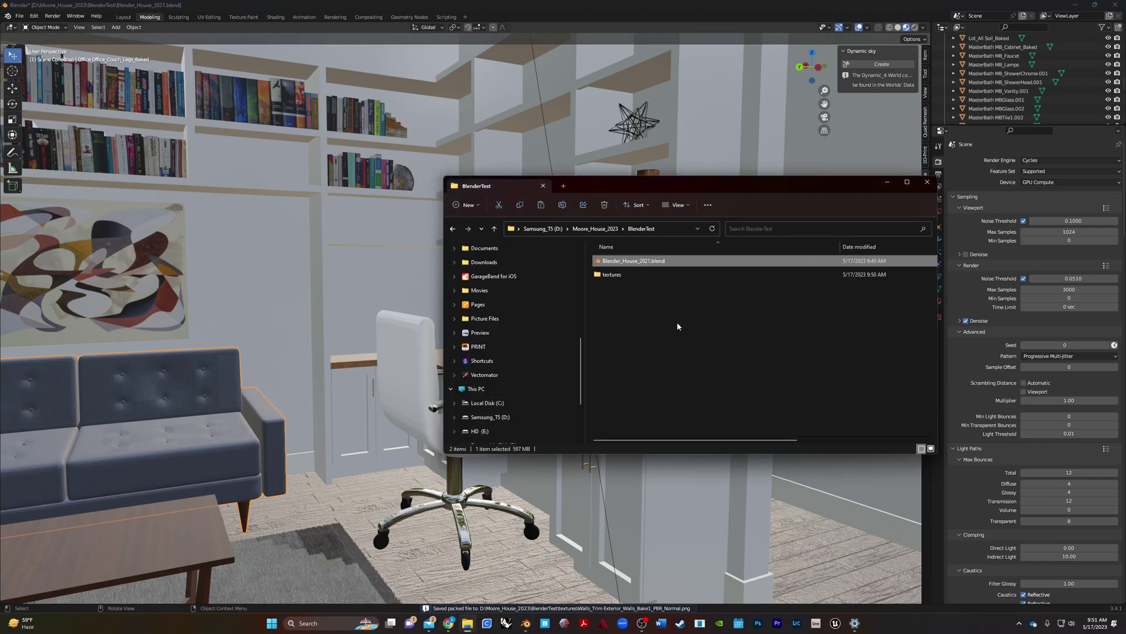
{"action": "double_click", "coordinate": [622, 275]}
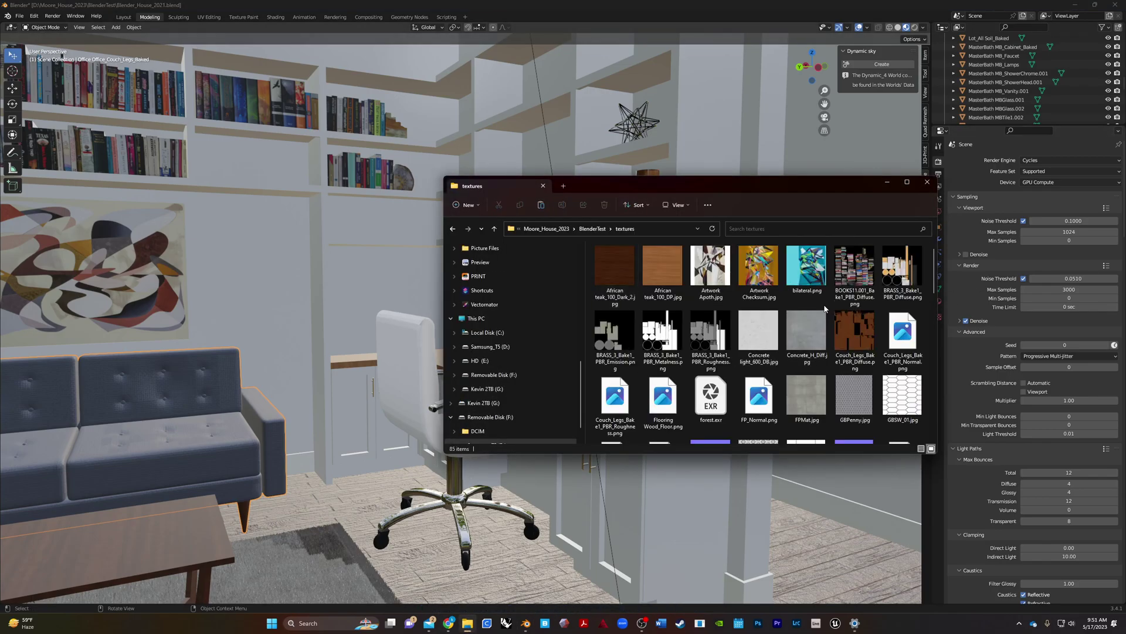
{"action": "scroll", "coordinate": [817, 320], "scroll_direction": "down", "scroll_amount": 10}
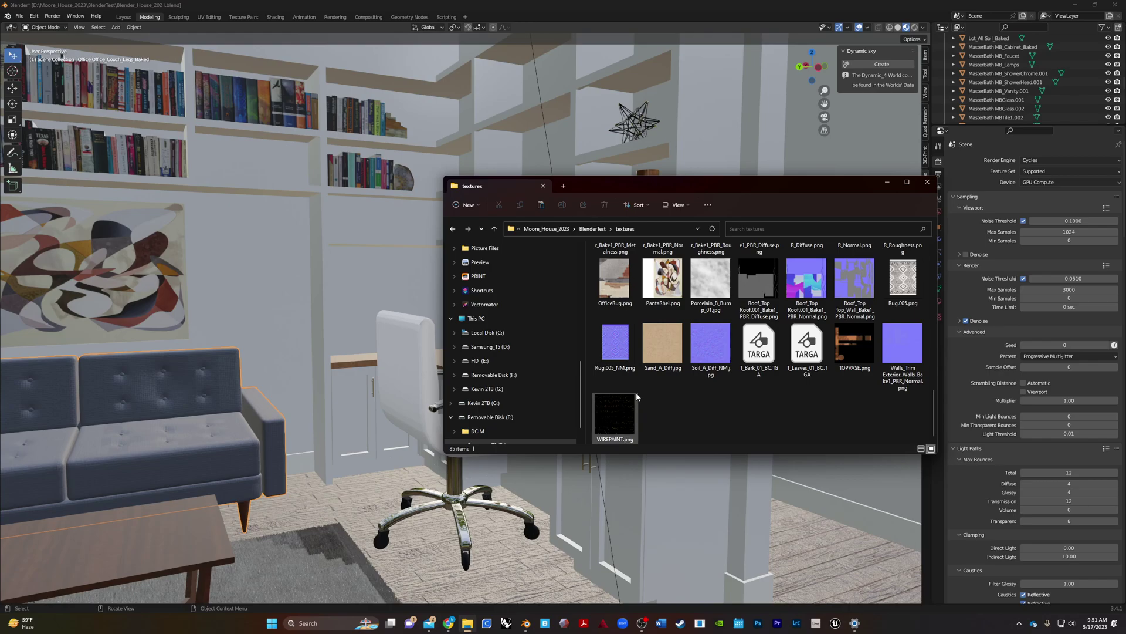
Step: Go back up to the Moore_House_2023 folder and check the contents of its Moore_House_Unreal_2023 subfolder
{"action": "scroll", "coordinate": [758, 358], "scroll_direction": "up", "scroll_amount": 10}
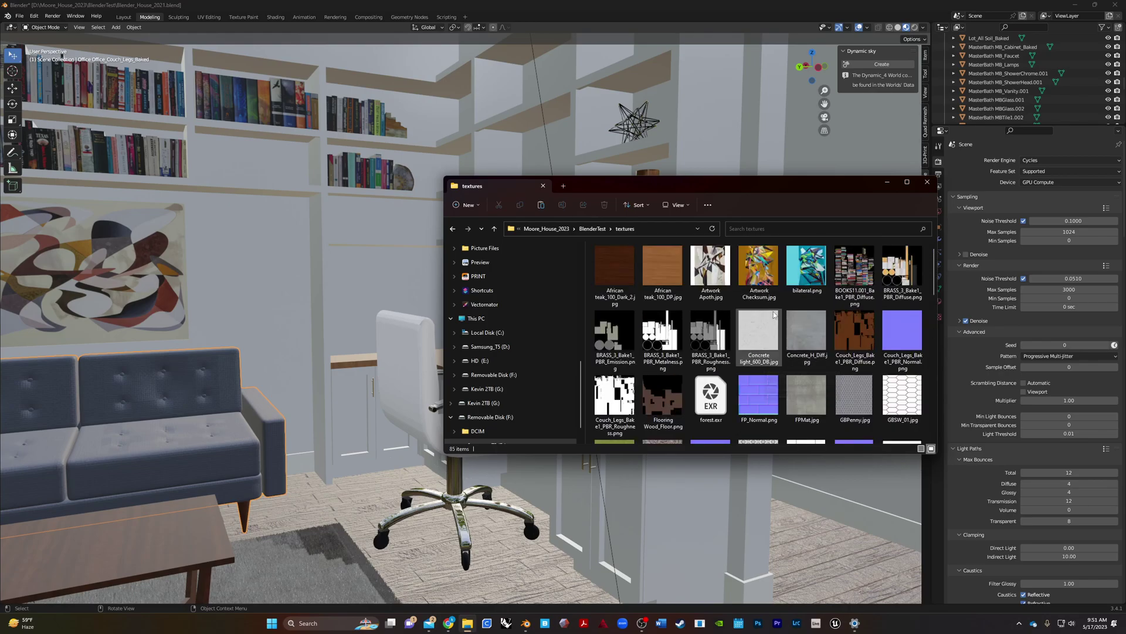
{"action": "left_click", "coordinate": [453, 230]}
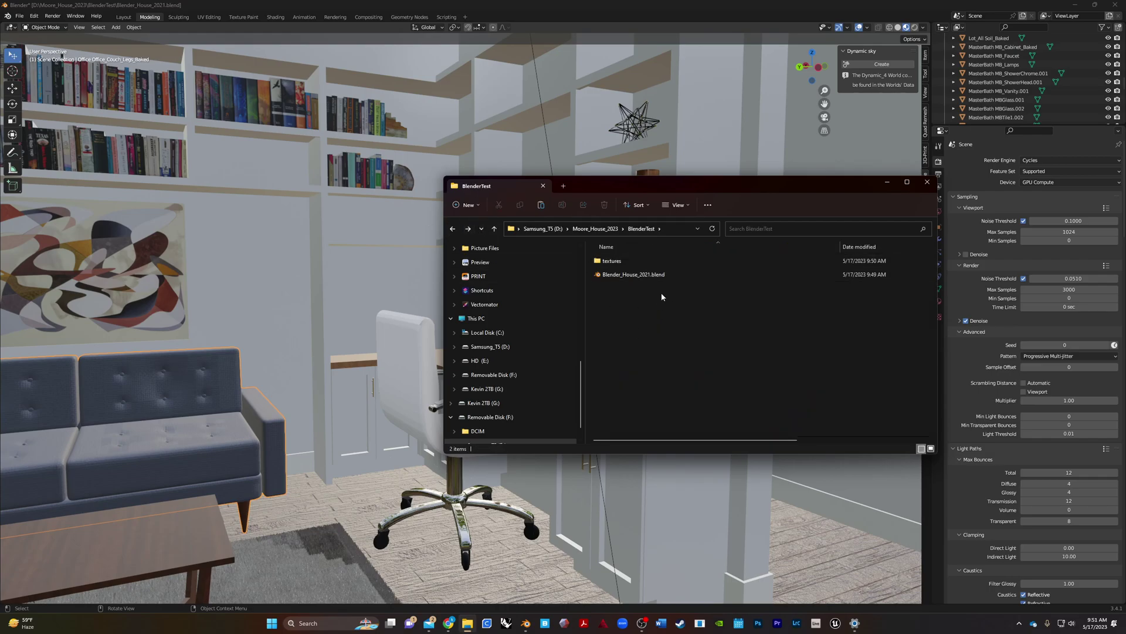
{"action": "left_click", "coordinate": [457, 230]}
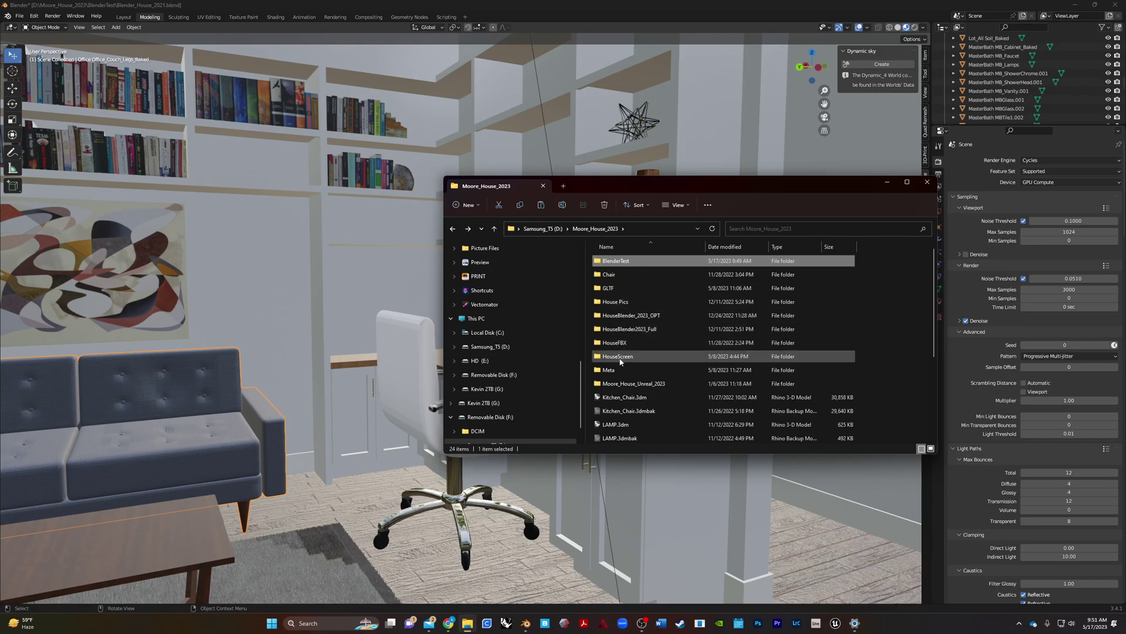
{"action": "double_click", "coordinate": [615, 385]}
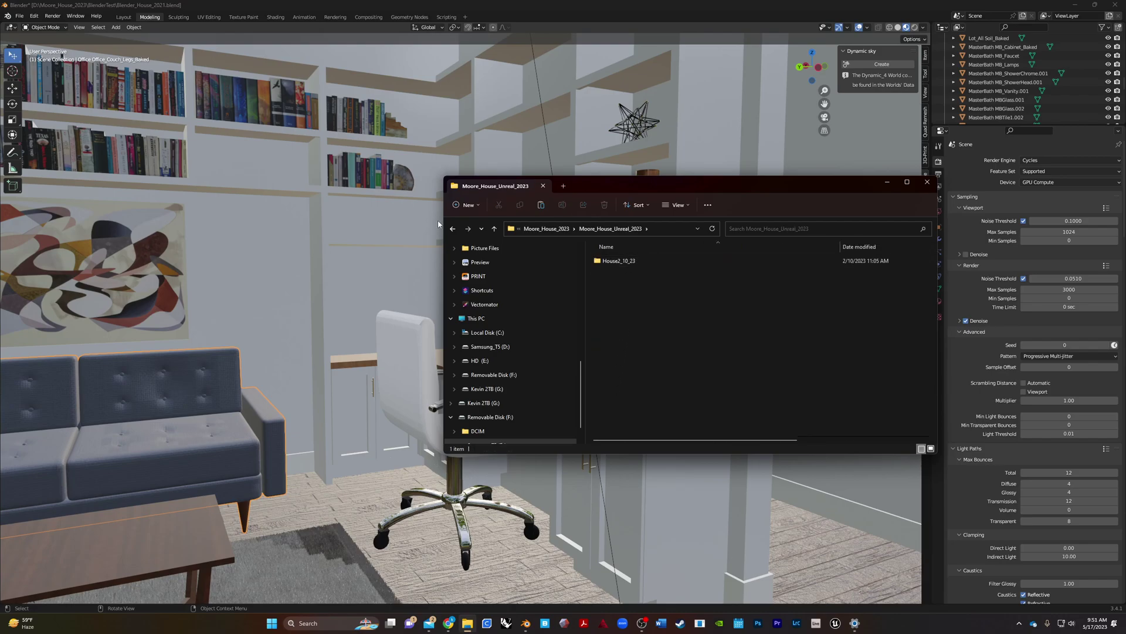
{"action": "left_click", "coordinate": [453, 229]}
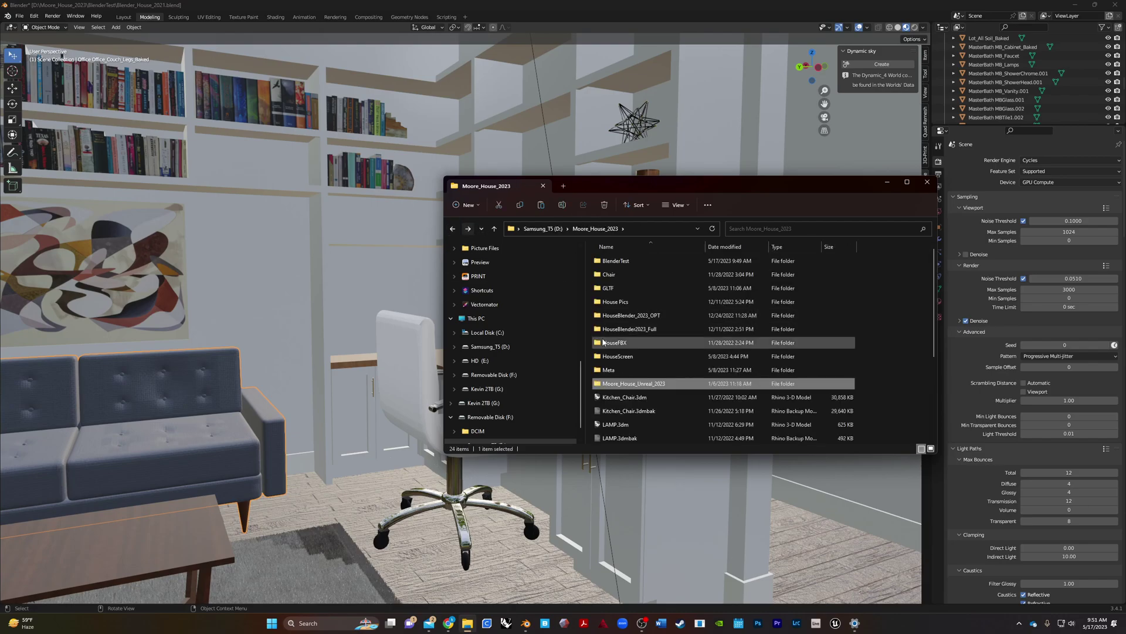
Step: Compress the Moore_House_Unreal_2023 folder to a ZIP file, keeping the name Moore_House_Unreal_2023.zip
{"action": "right_click", "coordinate": [614, 386]}
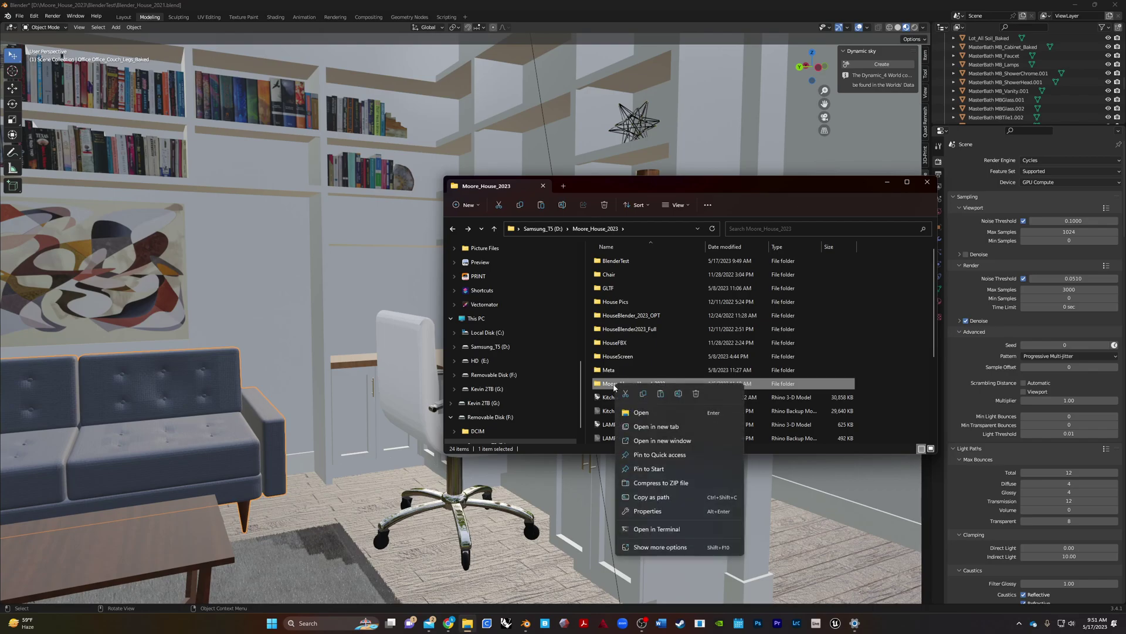
{"action": "left_click", "coordinate": [666, 483]}
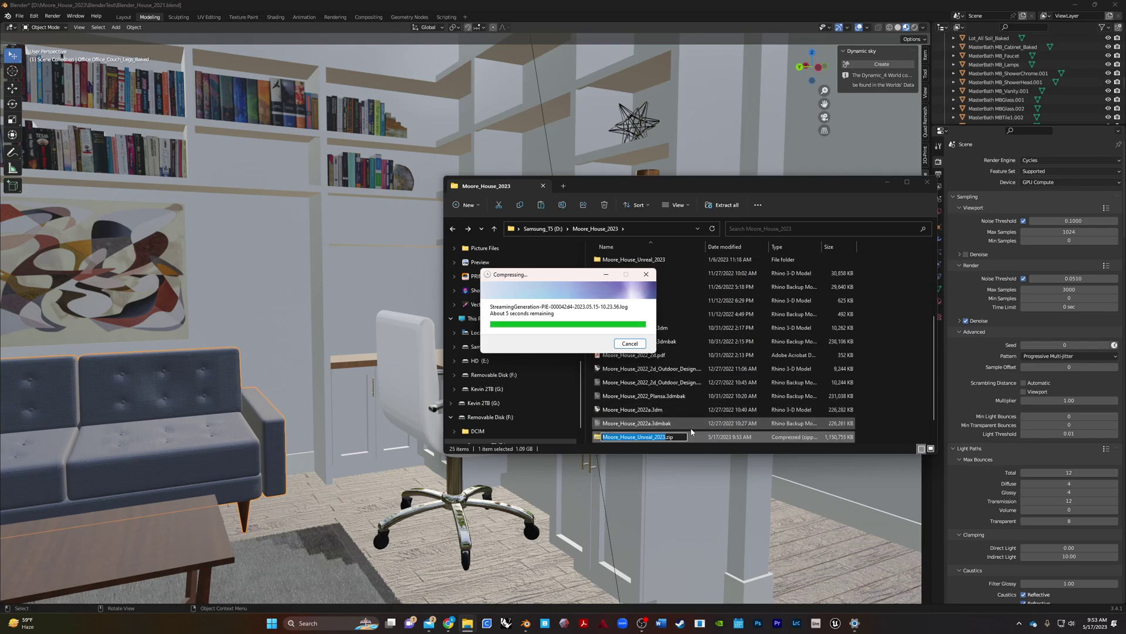
{"action": "key", "text": "Return"}
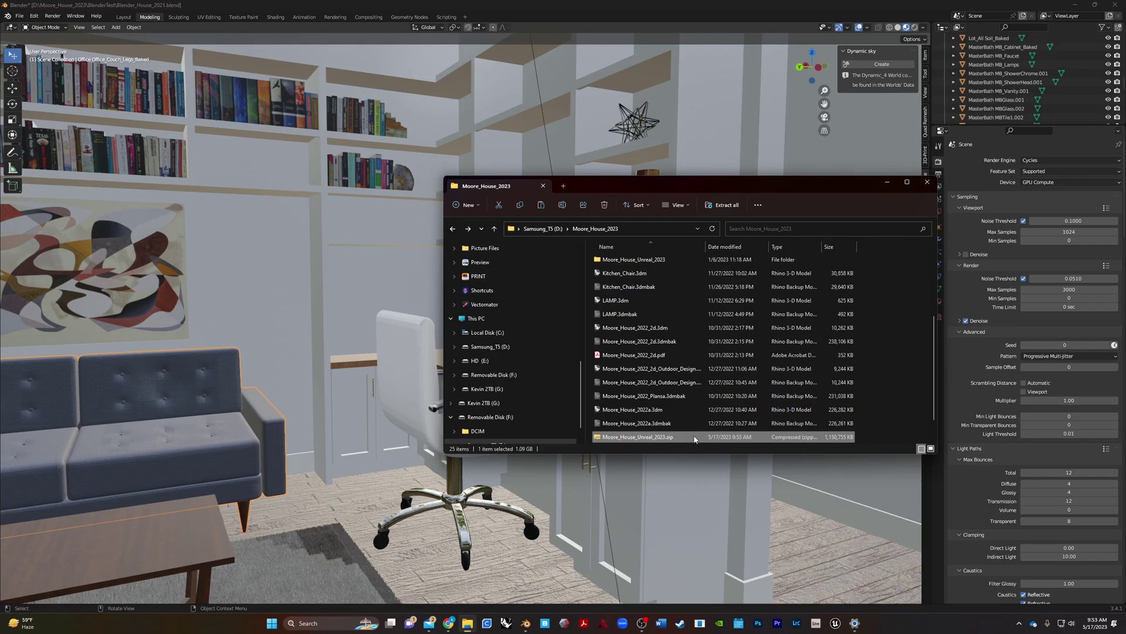
{"action": "right_click", "coordinate": [601, 438]}
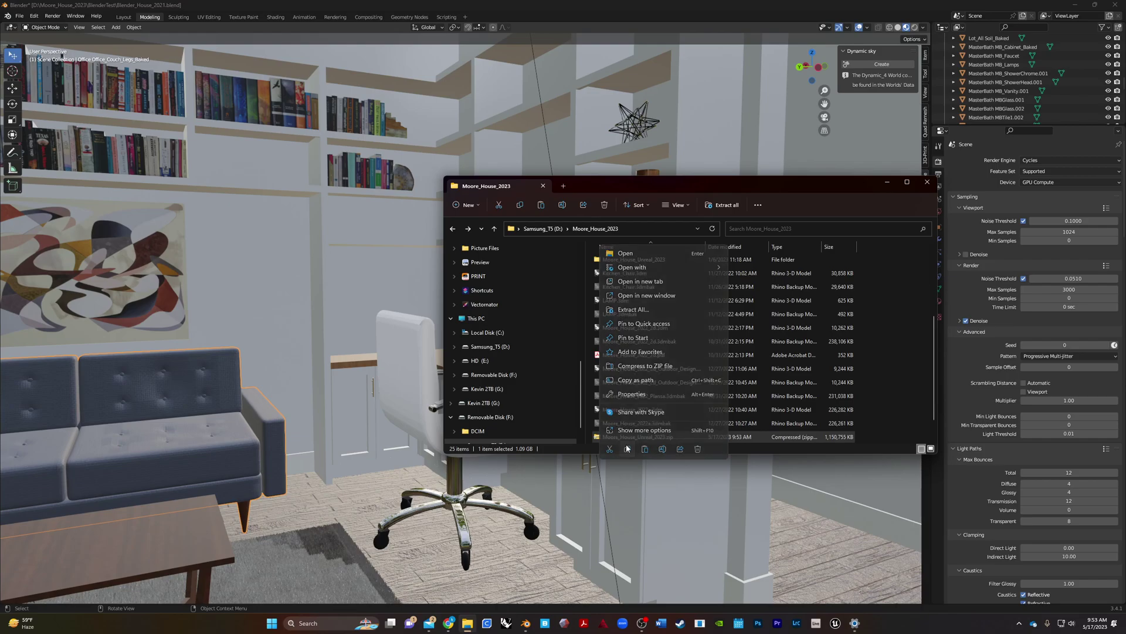
{"action": "left_click", "coordinate": [504, 218]}
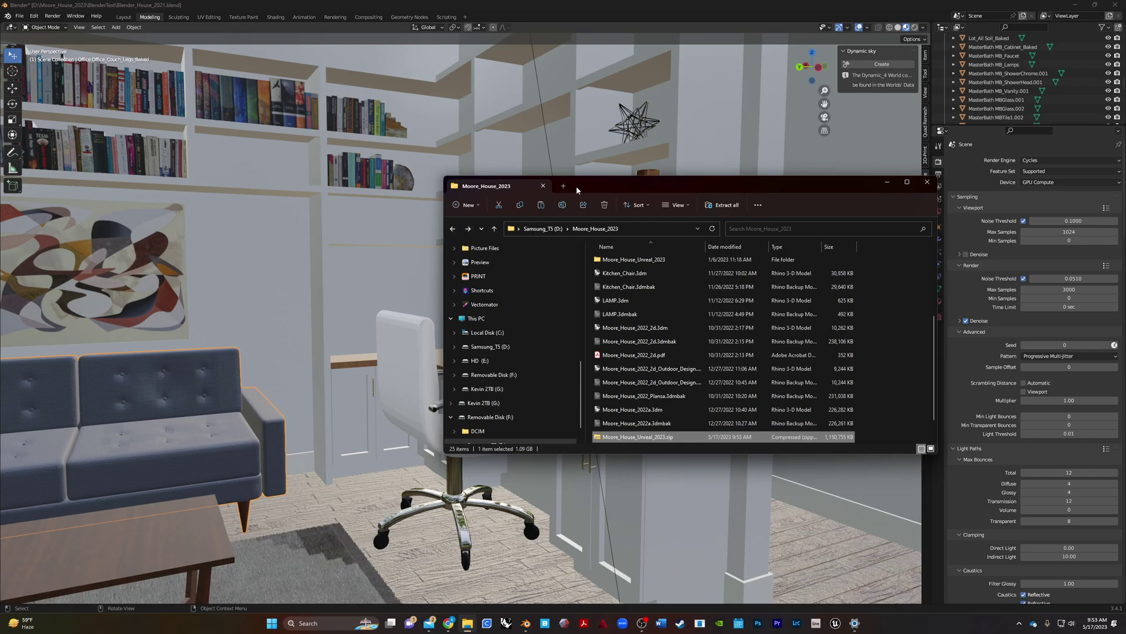
{"action": "left_click_drag", "start_coordinate": [646, 184], "coordinate": [494, 184]}
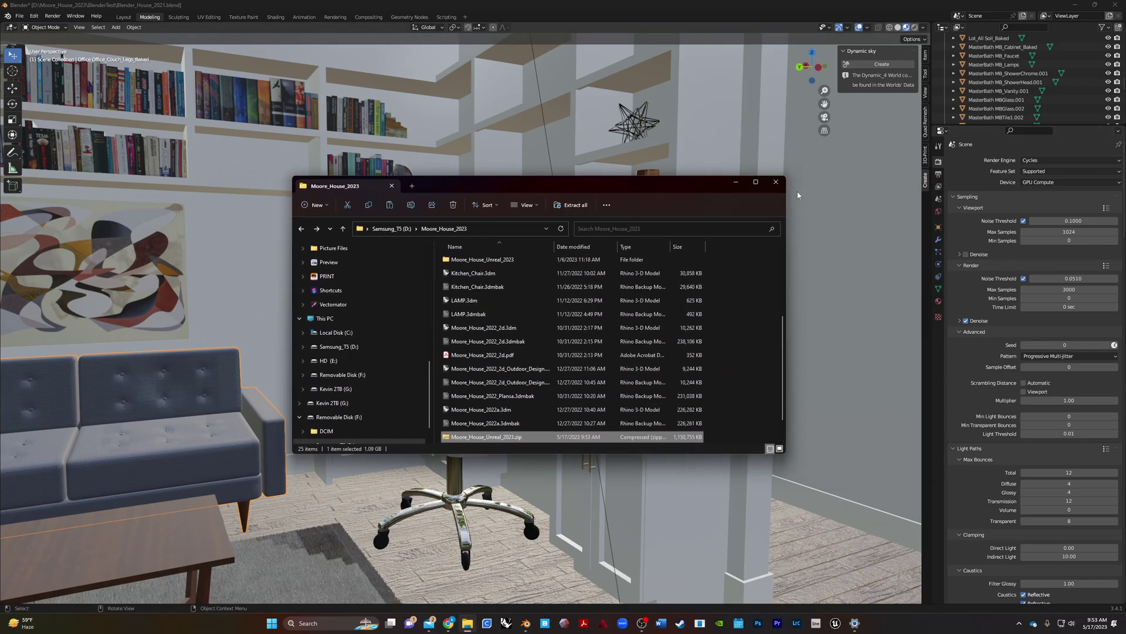